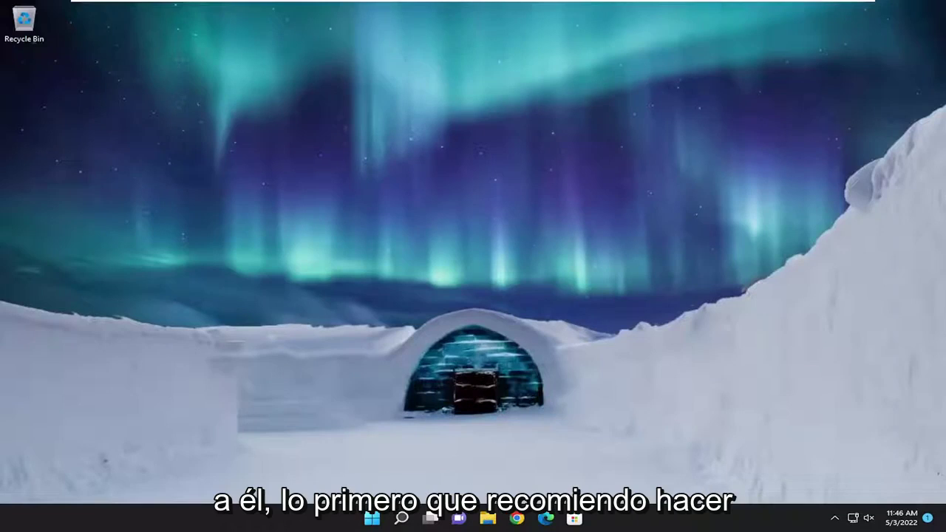
- Search for 'troubleshoot' and go to the Other troubleshooters list in Troubleshoot settings
click(401, 518)
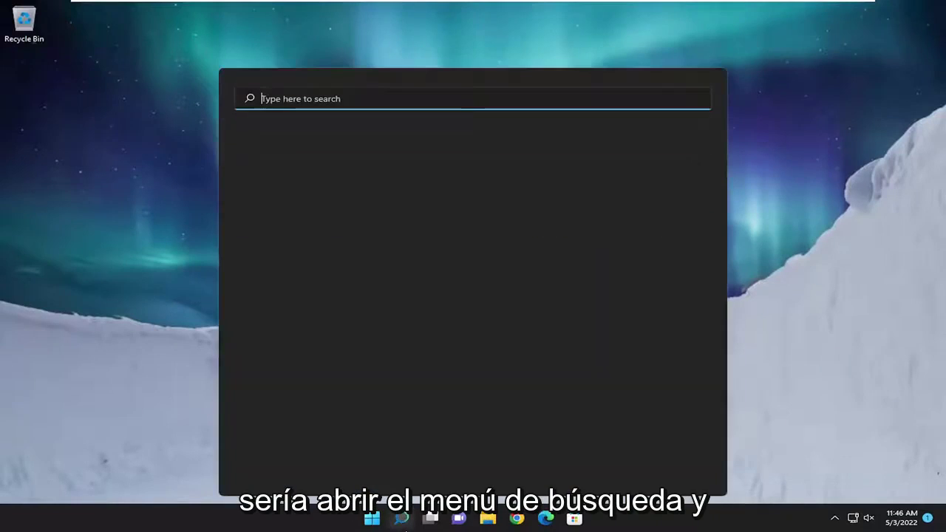
text(troubleshoot)
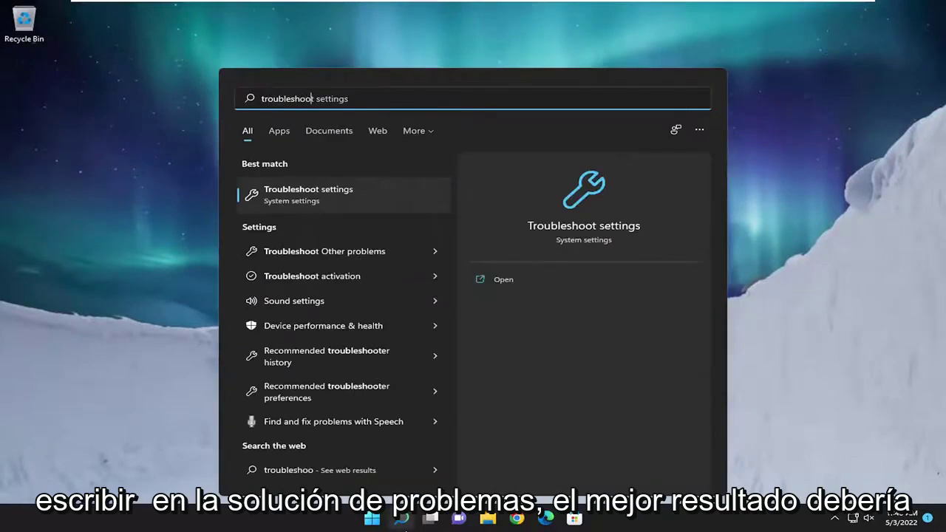
click(312, 197)
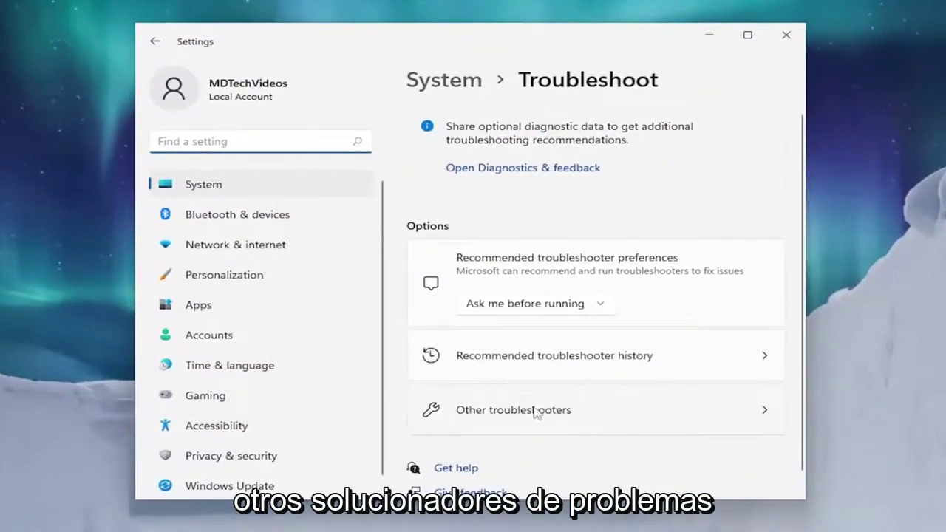
click(544, 389)
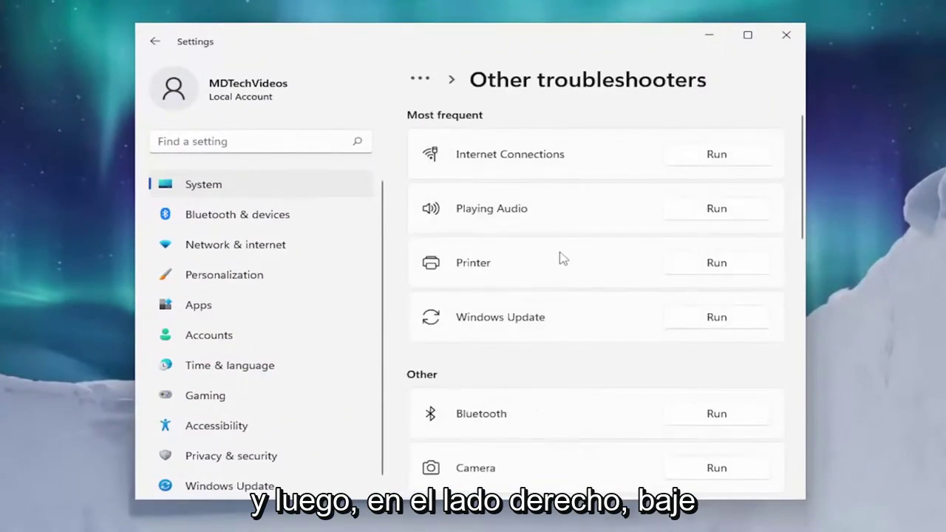
- Scroll down the list and run the Windows Store Apps troubleshooter
scroll(538, 309, down, 2)
scroll(439, 302, down, 2)
scroll(450, 270, down, 2)
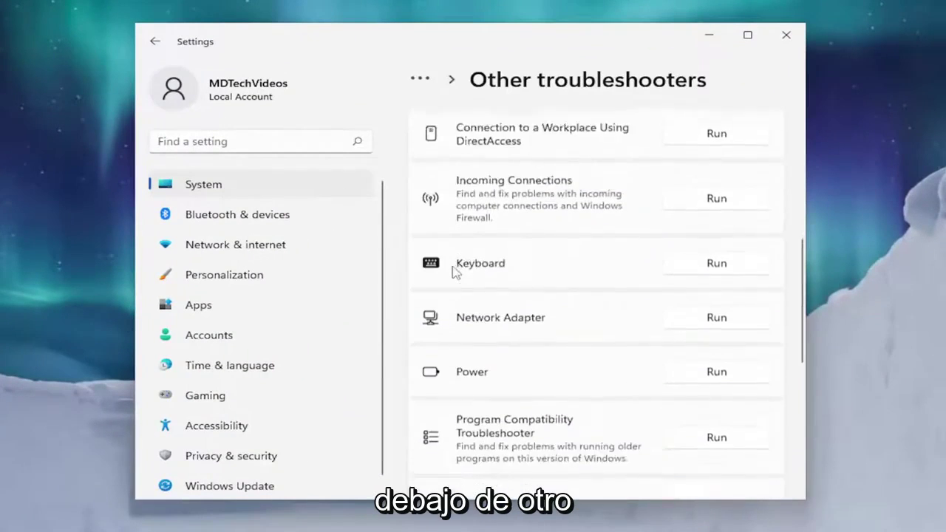
scroll(452, 270, down, 3)
scroll(453, 271, down, 3)
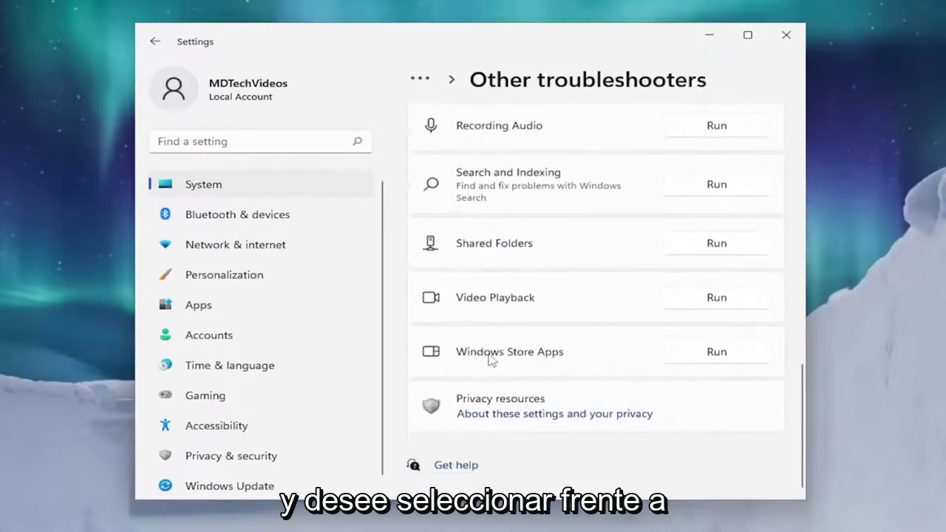
click(723, 355)
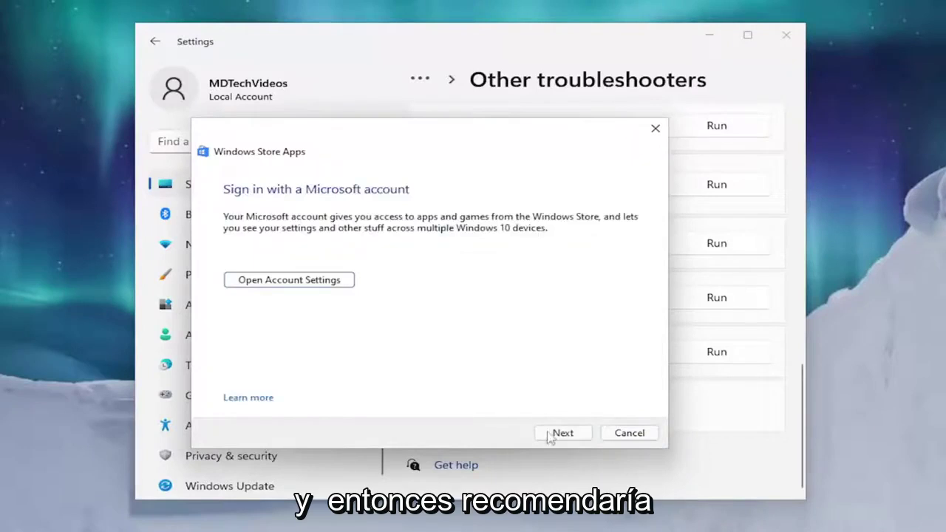
- Continue past the Microsoft account sign-in notice and close the troubleshooter once it completes
click(560, 437)
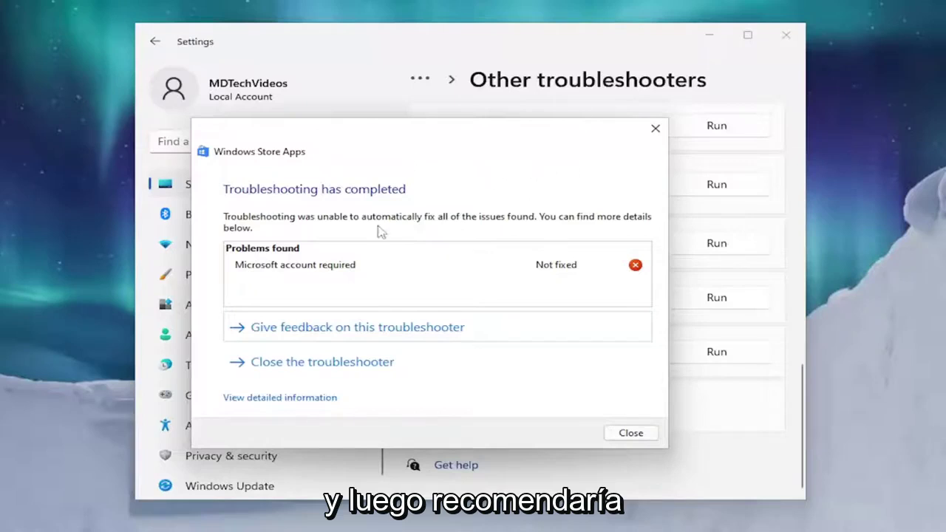
click(631, 433)
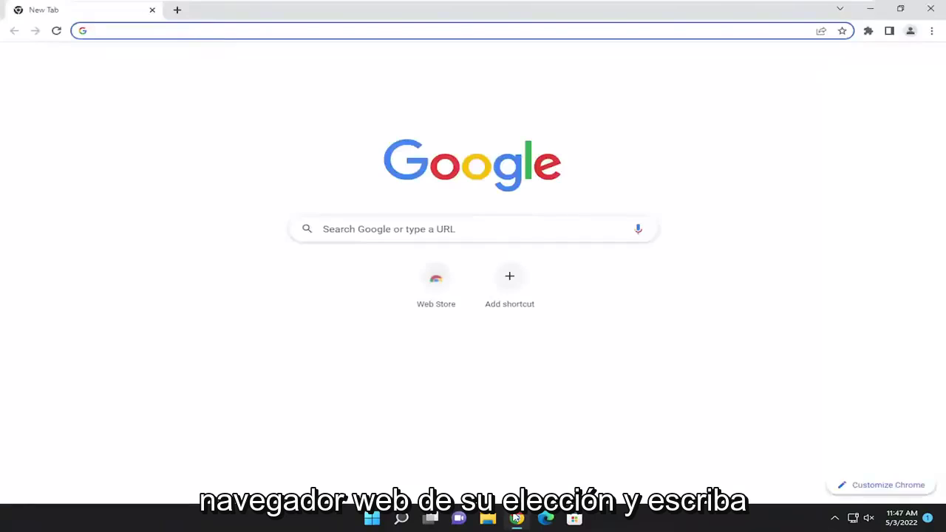
- Search 'visual c++' and open Microsoft's latest supported Visual C++ Redistributable downloads page
text(visual )
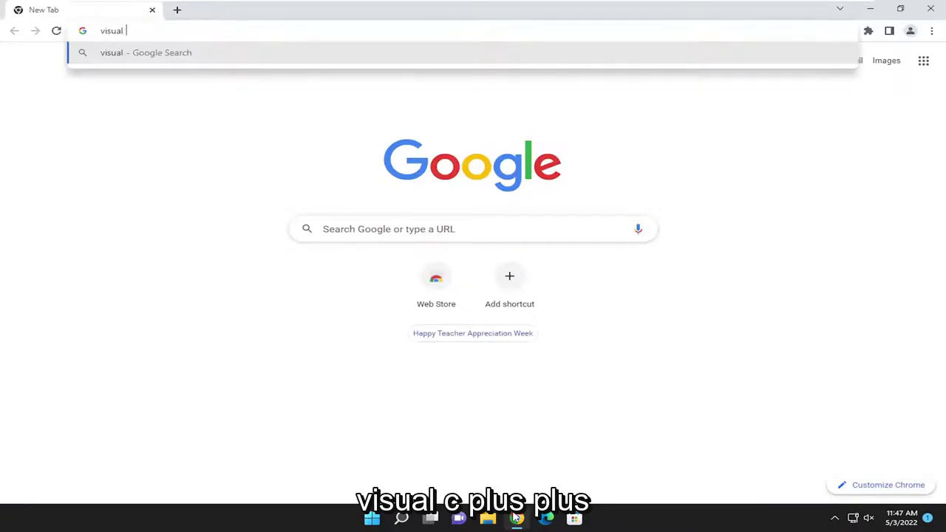
text(c++)
key(Return)
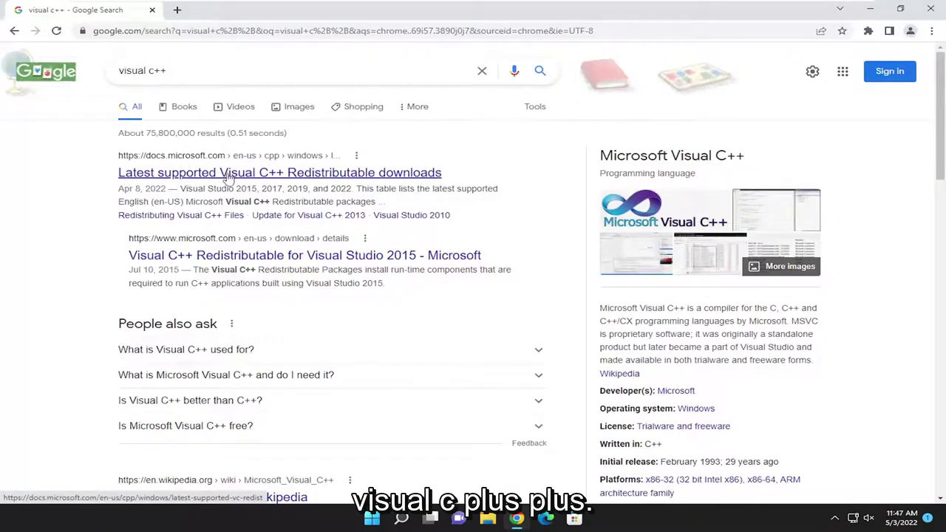
click(365, 175)
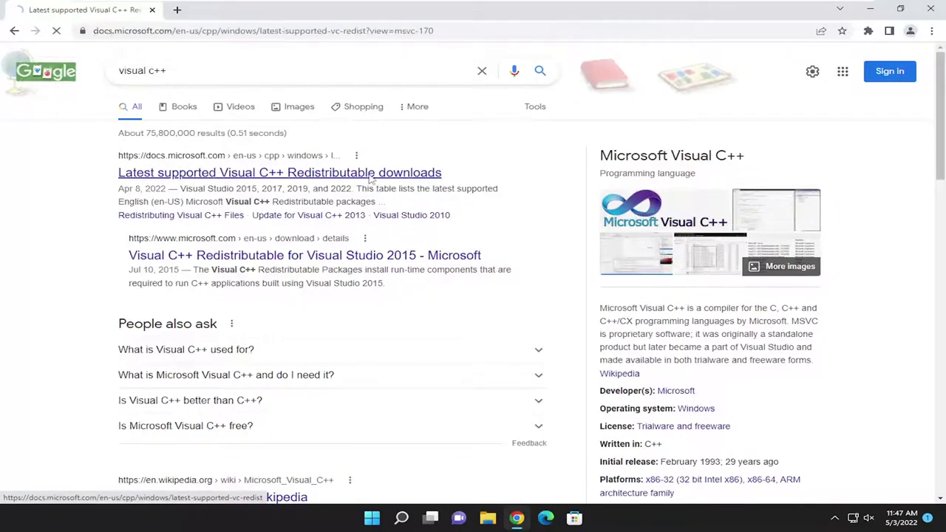
- Download the X64 vc_redist installer and launch it
scroll(484, 311, down, 3)
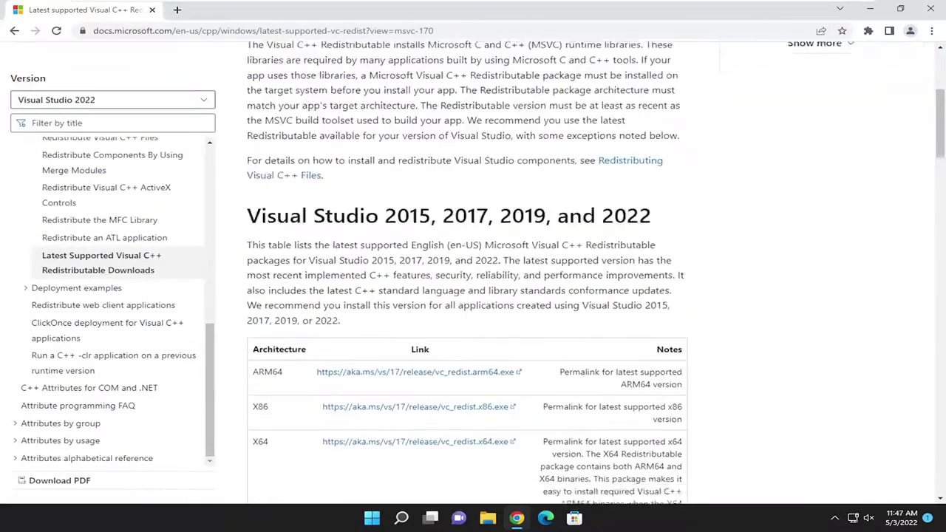
scroll(484, 314, down, 1)
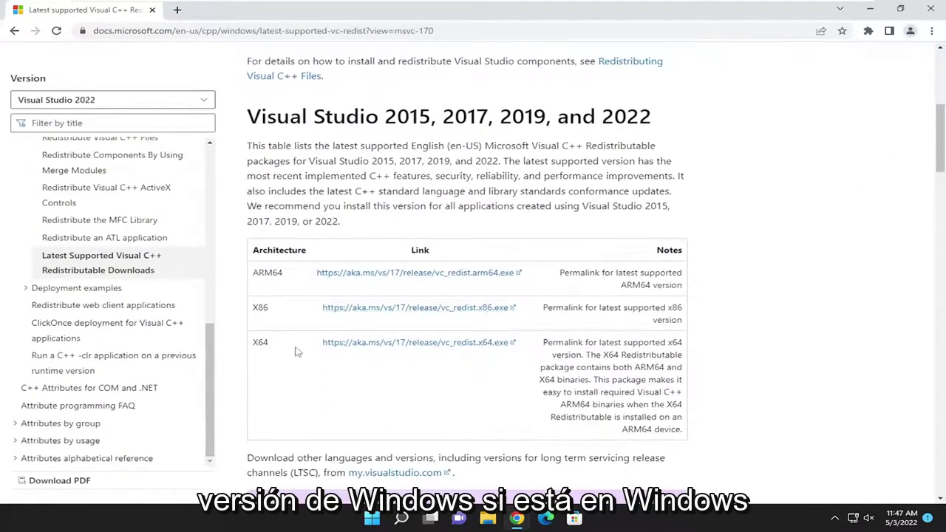
double_click(260, 343)
click(266, 355)
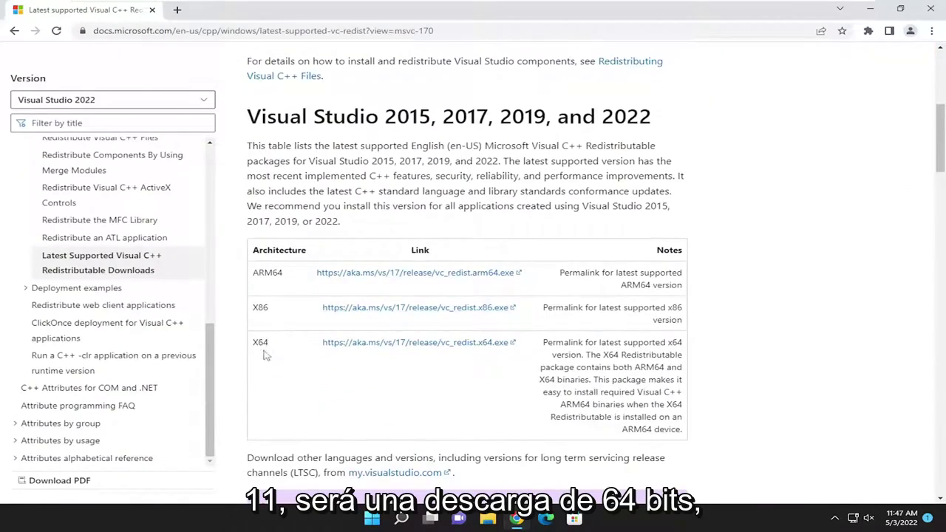
click(416, 344)
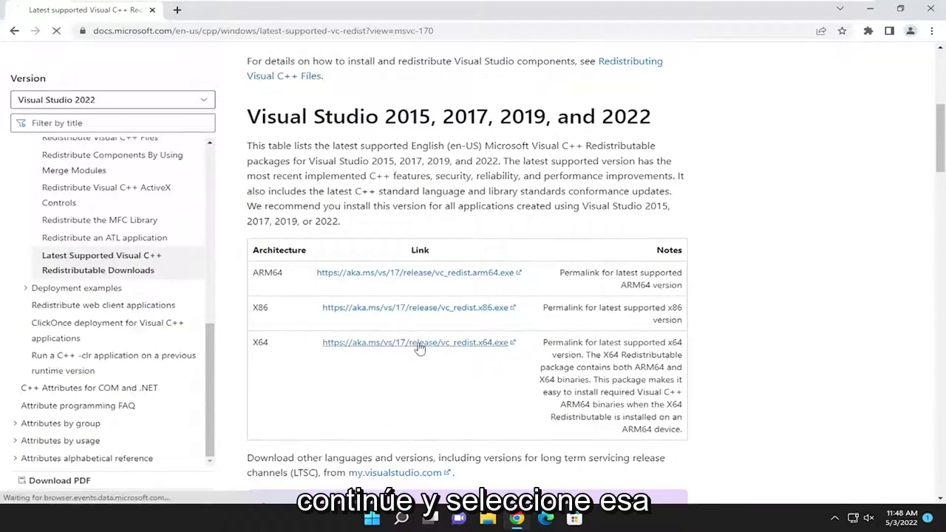
click(74, 488)
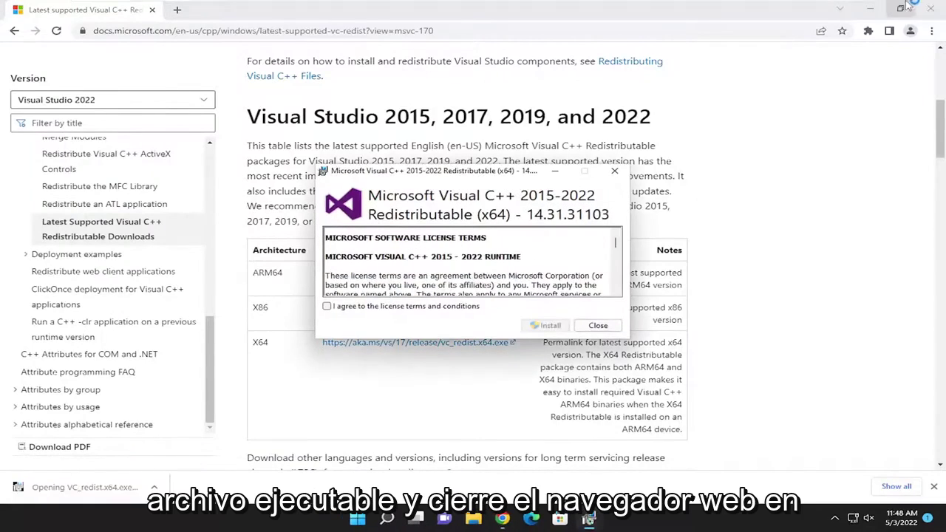
- Close Chrome, accept the license, and install the x64 Visual C++ Redistributable, approving the UAC prompt
click(933, 9)
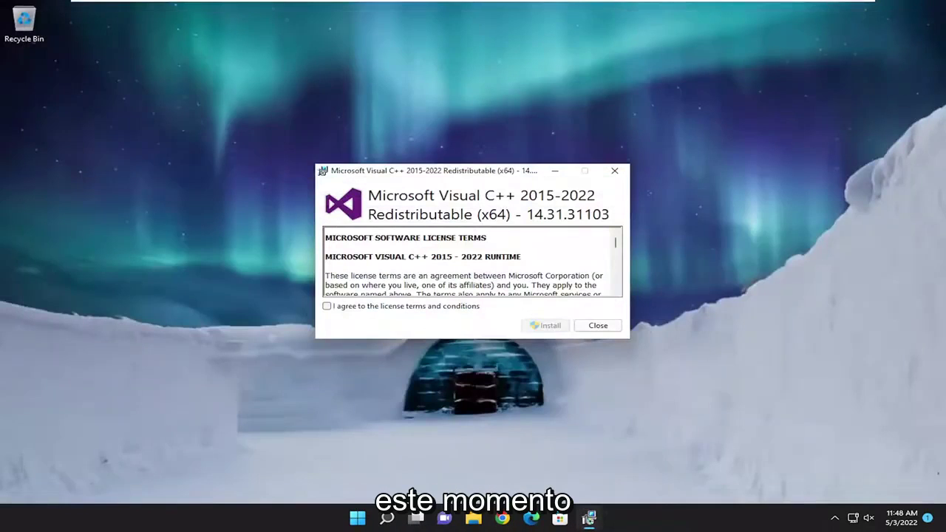
click(380, 307)
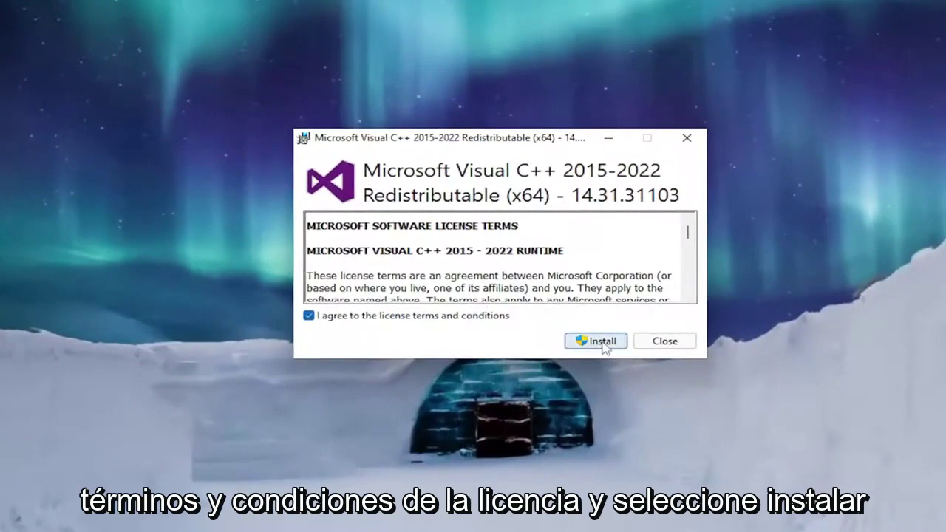
click(601, 345)
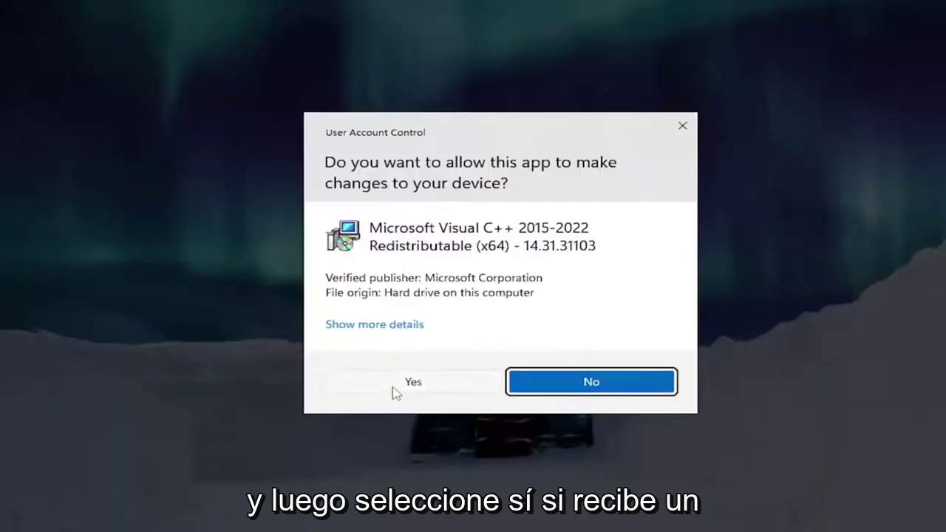
click(399, 388)
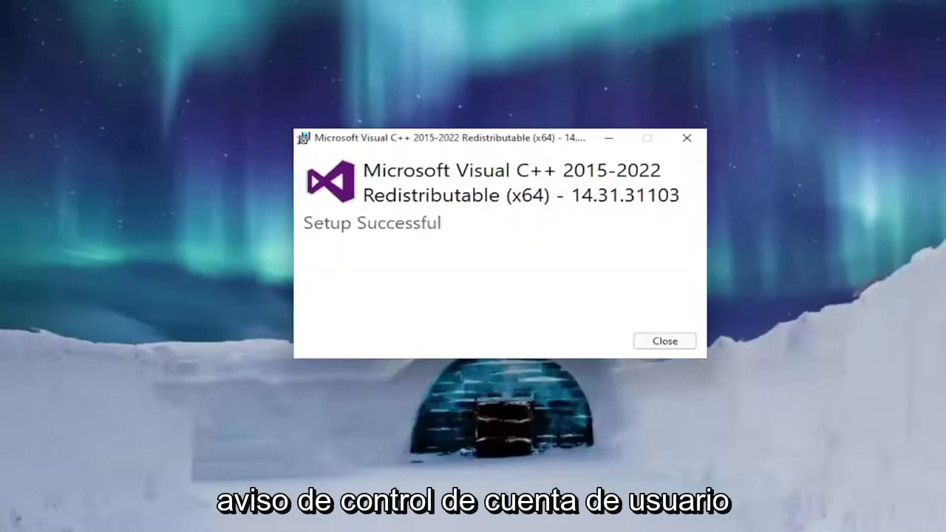
click(663, 342)
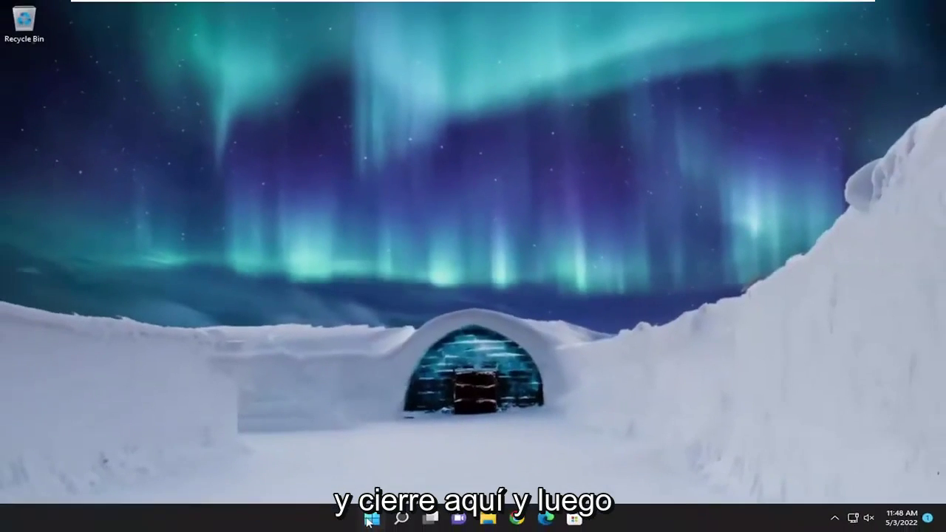
- Restart Windows from the Start button's right-click menu
right_click(371, 520)
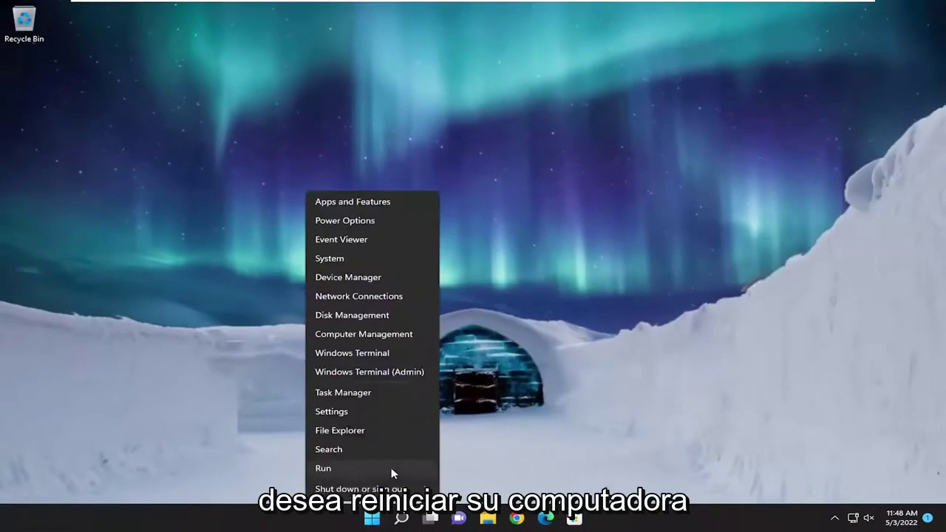
mouse_move(360, 489)
click(466, 490)
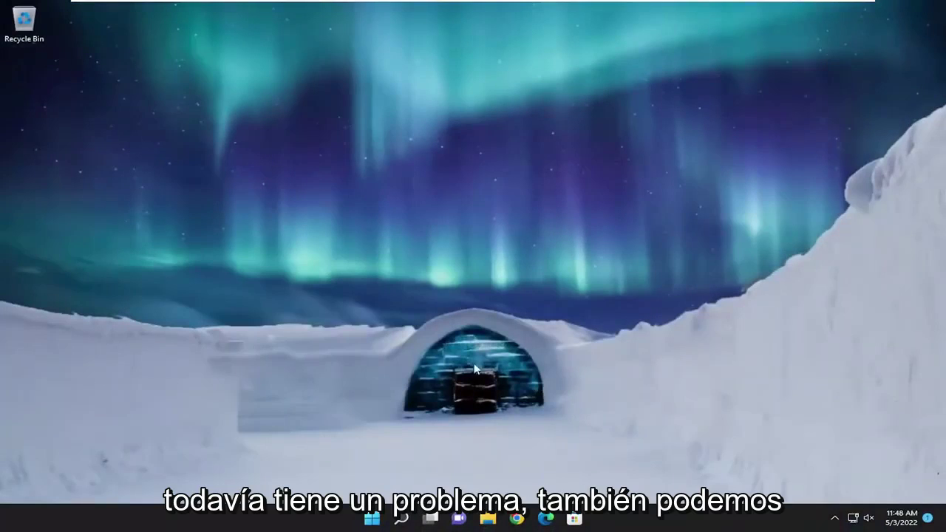
- Launch Command Prompt as administrator and run sfc /scannow
click(399, 524)
text(cmd)
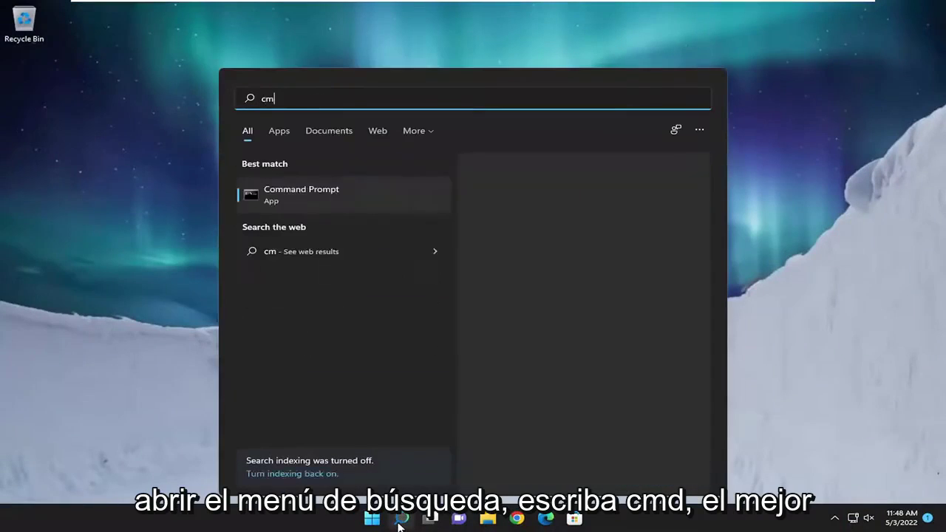
right_click(285, 190)
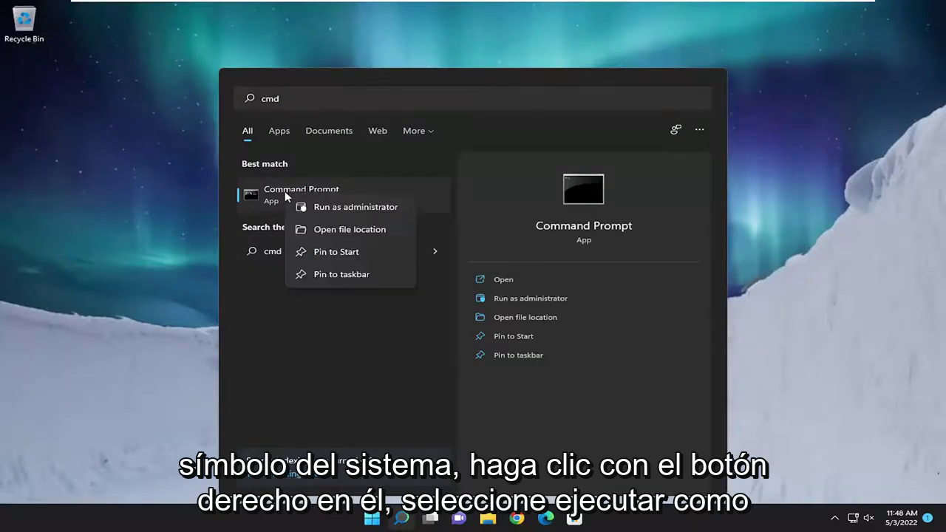
click(353, 210)
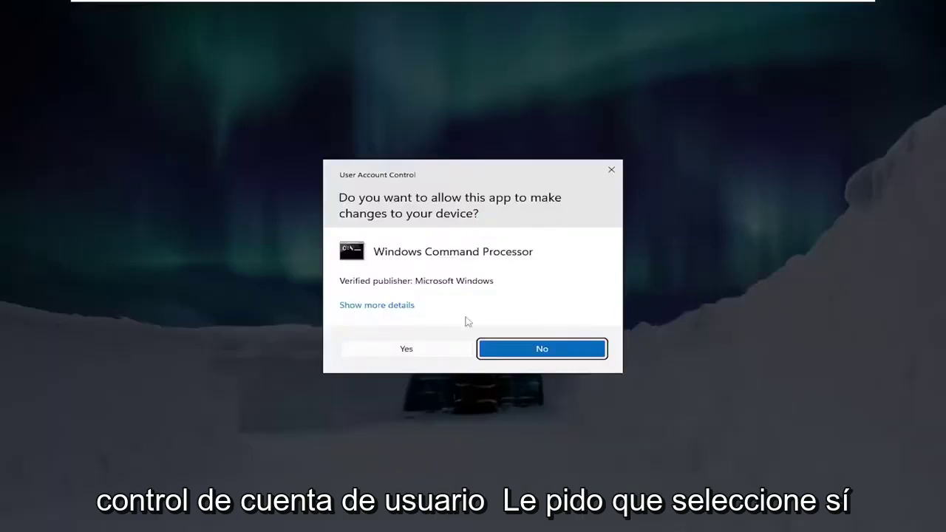
click(403, 348)
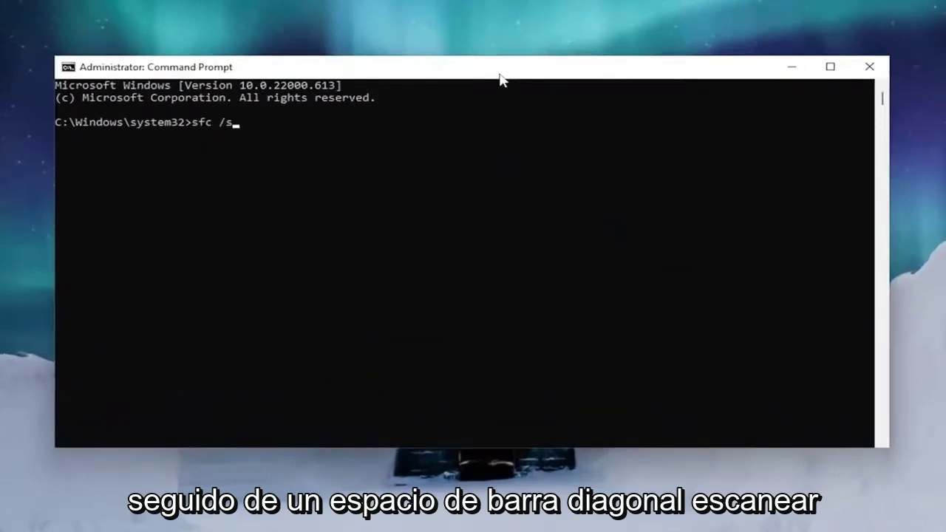
text(cannow)
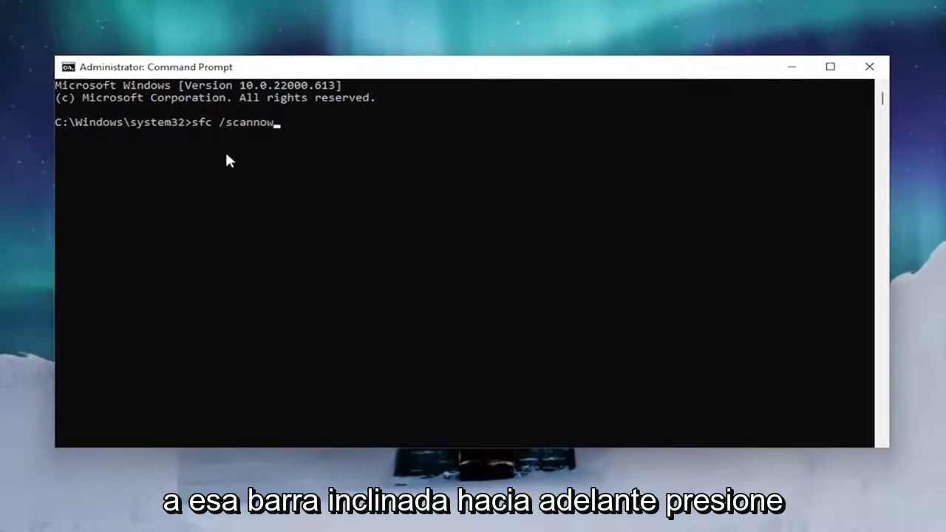
key(Return)
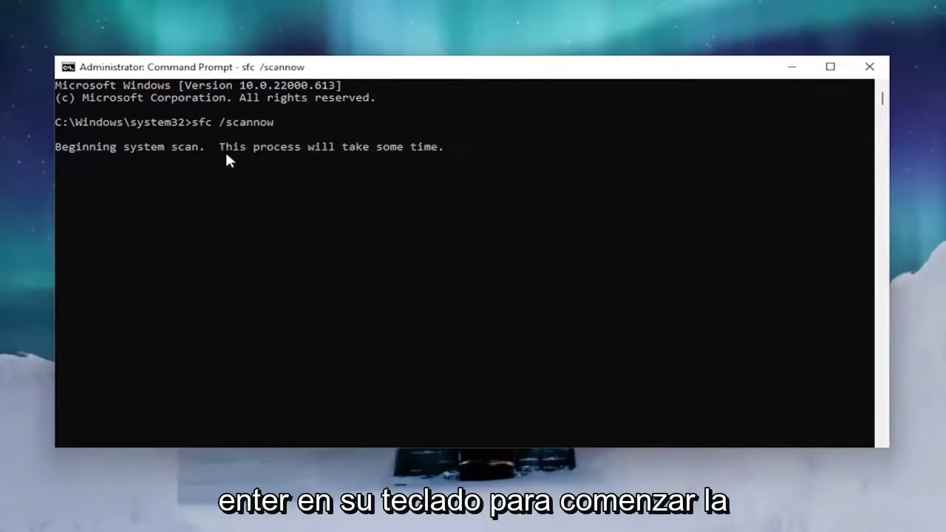